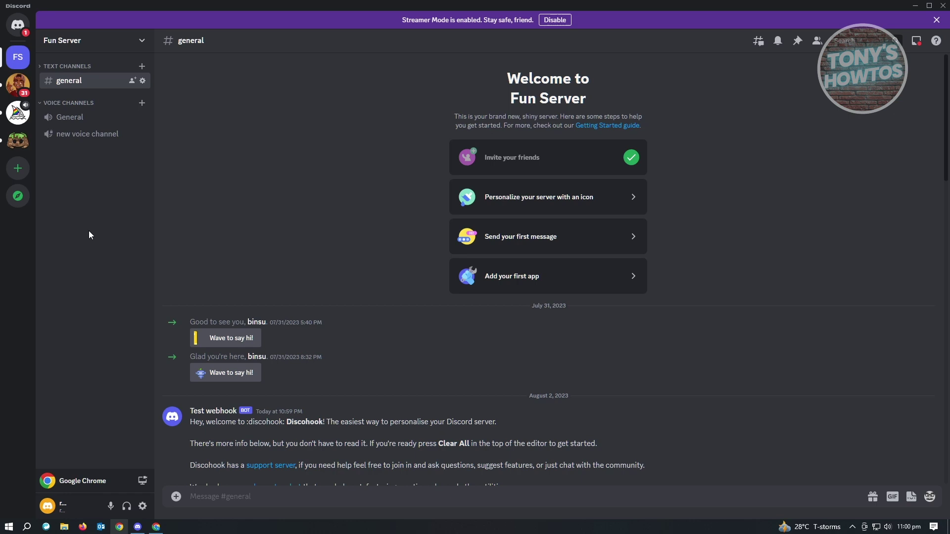
# Create a new webhook in the integration settings of the Fun Server in Discord
pyautogui.click(156, 527)
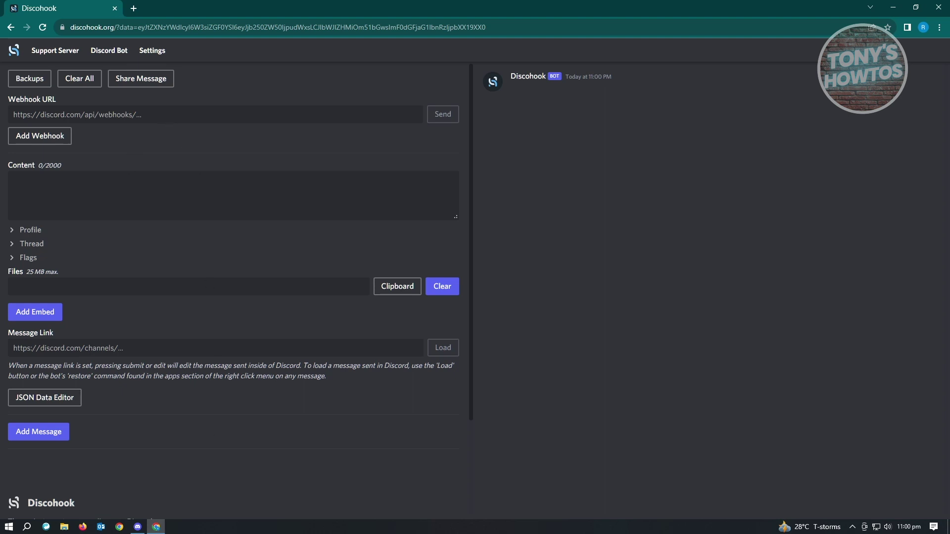
pyautogui.click(137, 527)
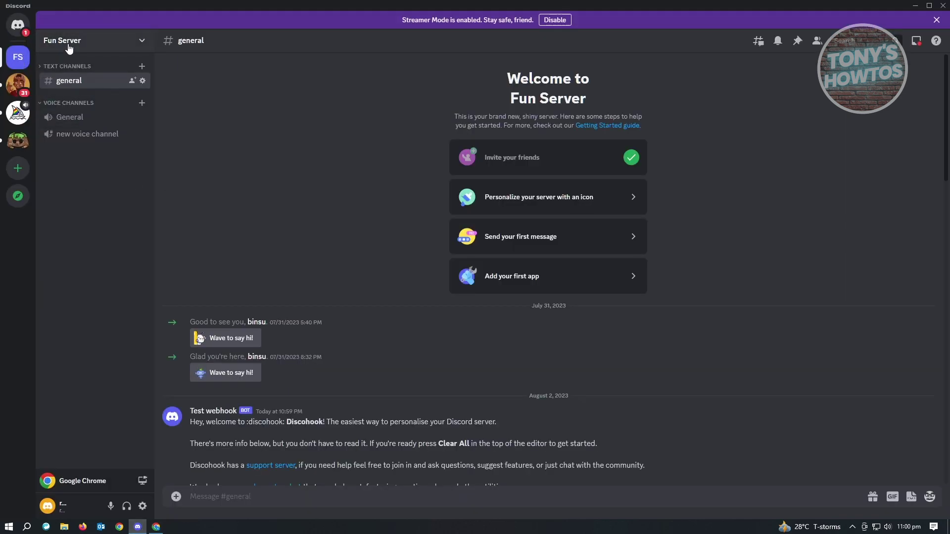
pyautogui.click(143, 46)
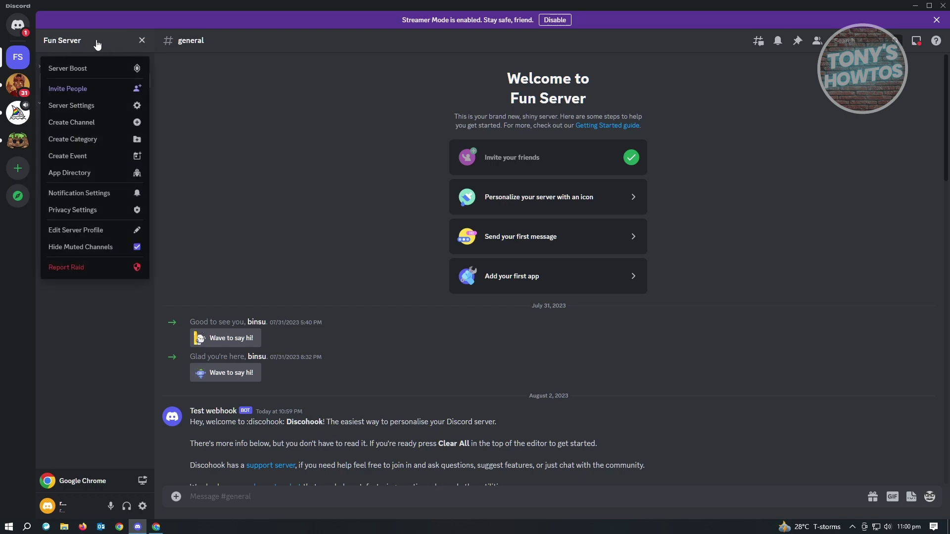
pyautogui.click(85, 107)
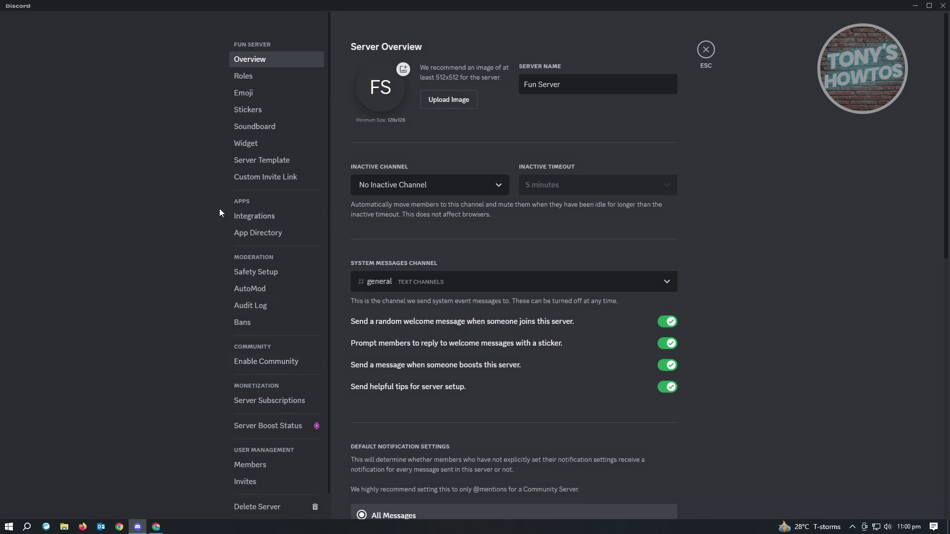
pyautogui.click(259, 219)
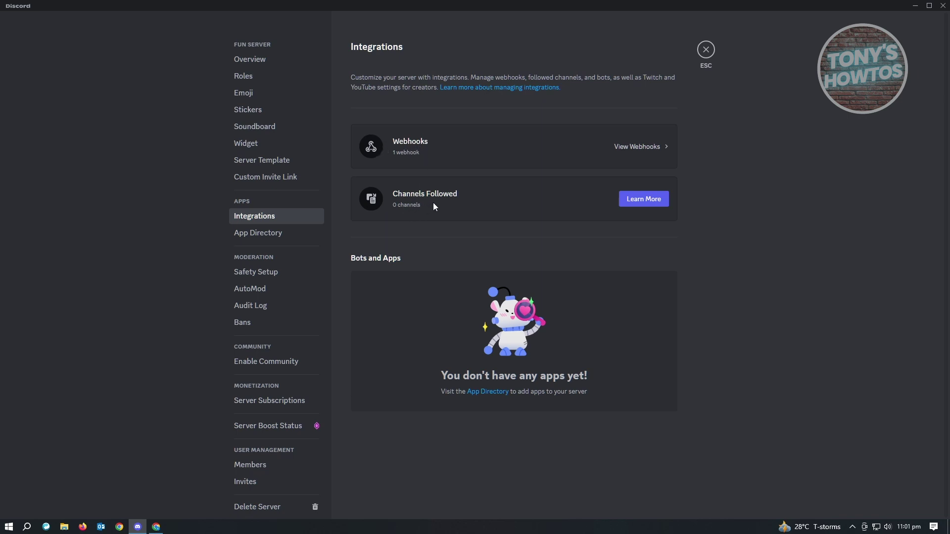
pyautogui.click(428, 147)
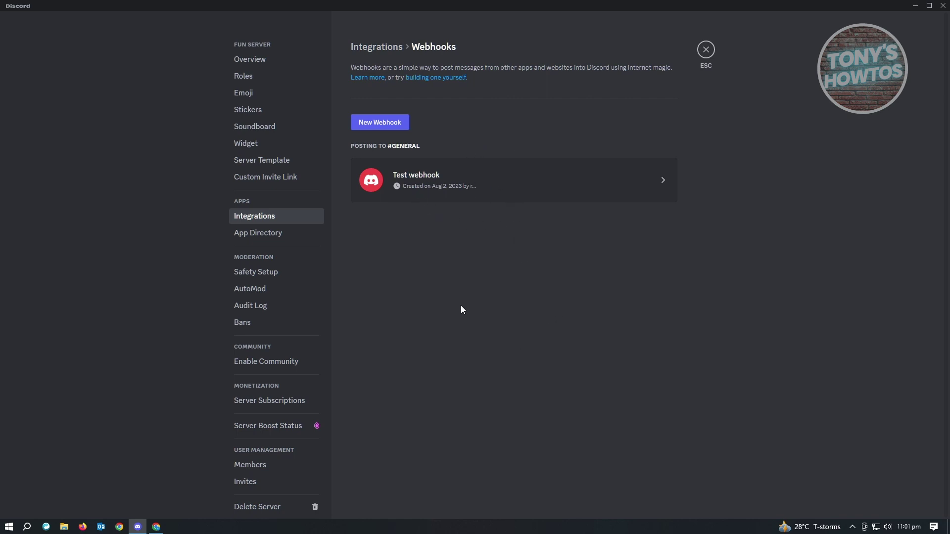
pyautogui.click(390, 128)
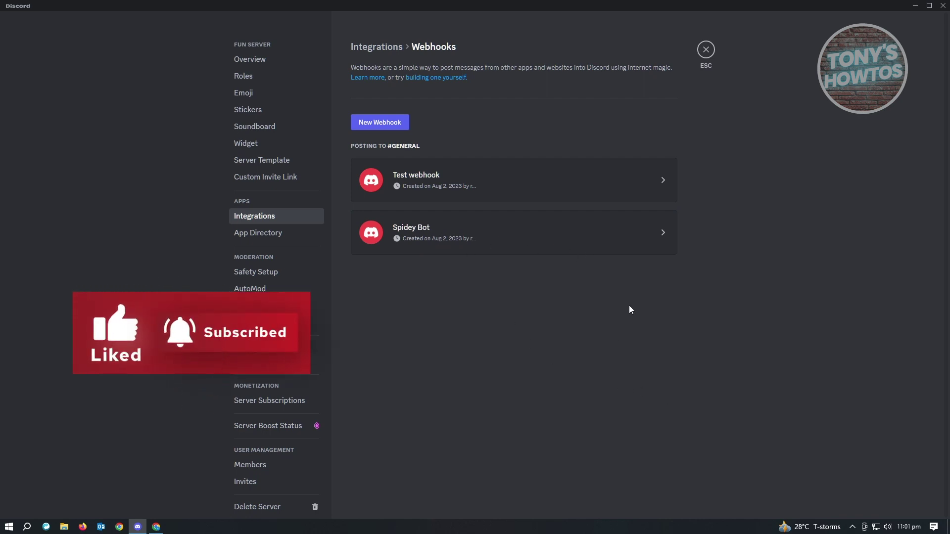
# Rename the new Spidey Bot webhook as ThisIsAWebhook and set its channel to #new-text-channel
pyautogui.click(500, 248)
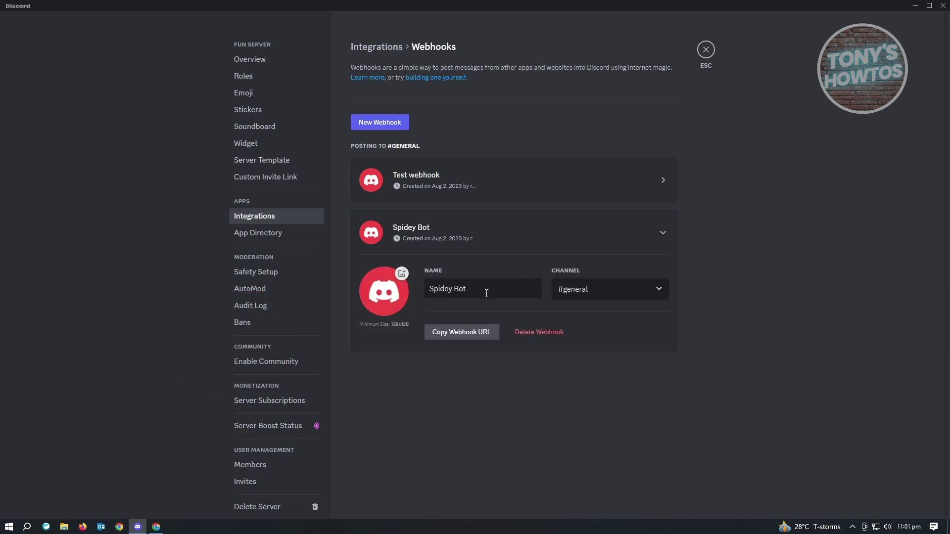
pyautogui.moveTo(503, 289); pyautogui.dragTo(426, 285)
pyautogui.press('BackSpace')
pyautogui.write('This')
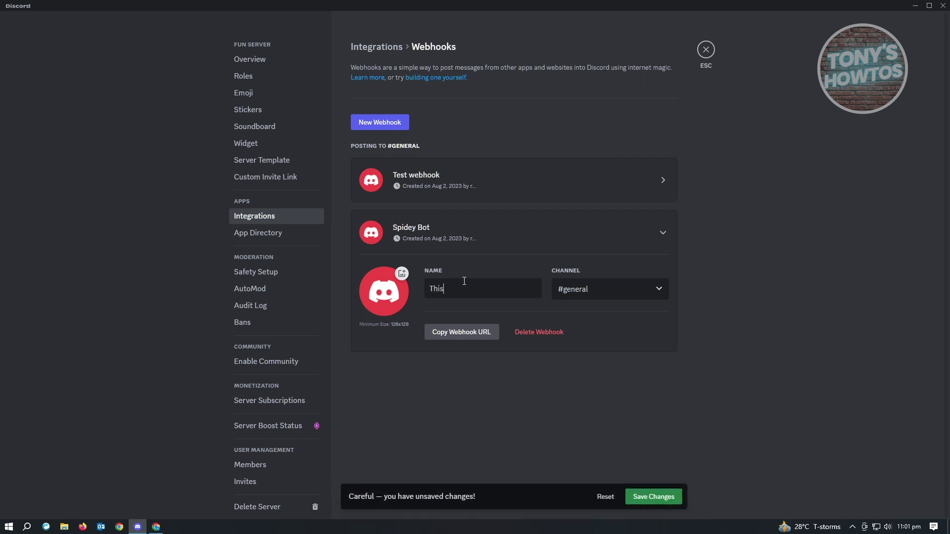
pyautogui.write('IsAWebhook')
pyautogui.click(646, 297)
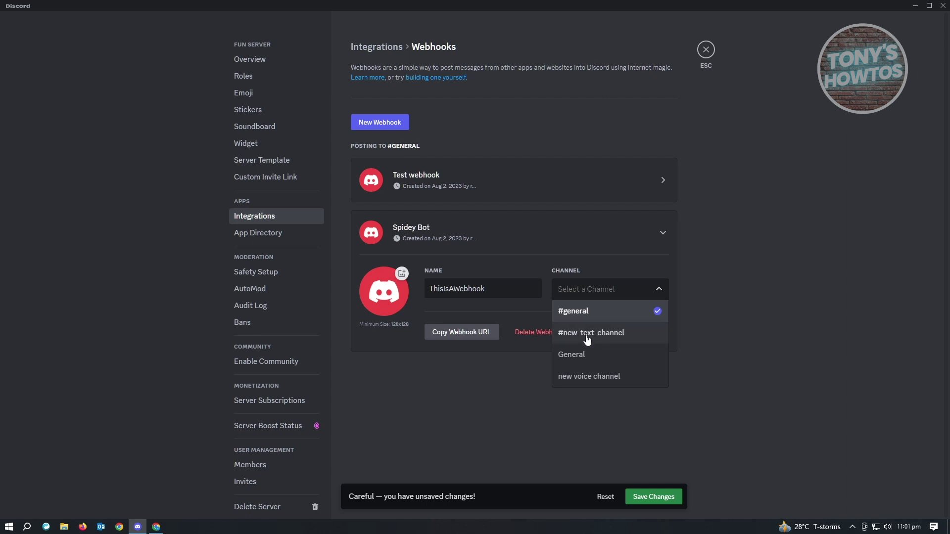
pyautogui.click(606, 341)
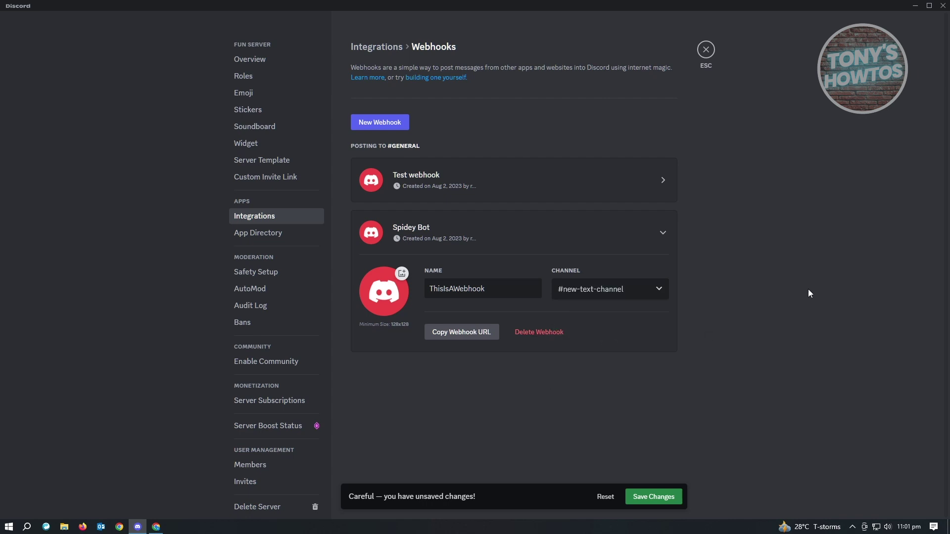
# Set images.png from Downloads as the webhook's avatar and save the webhook changes
pyautogui.click(394, 290)
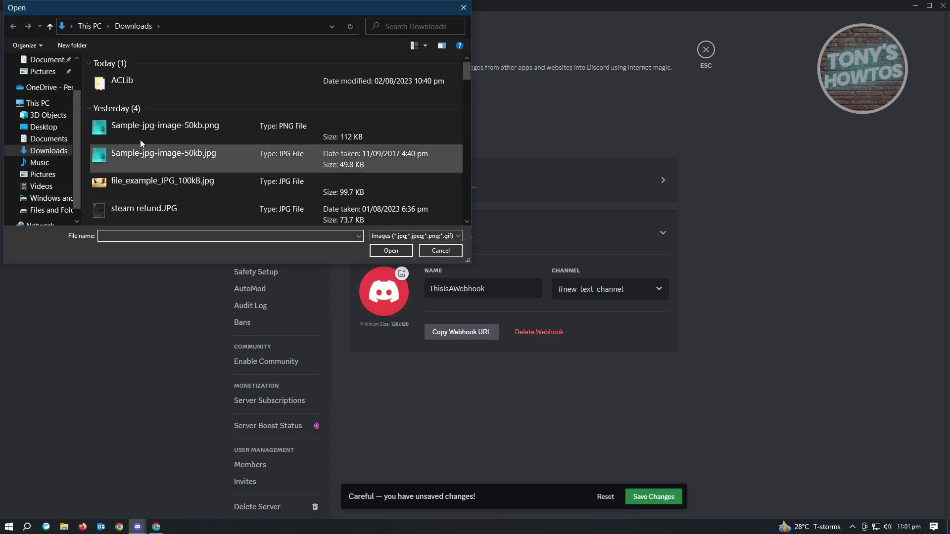
pyautogui.scroll(-10, 222, 151)
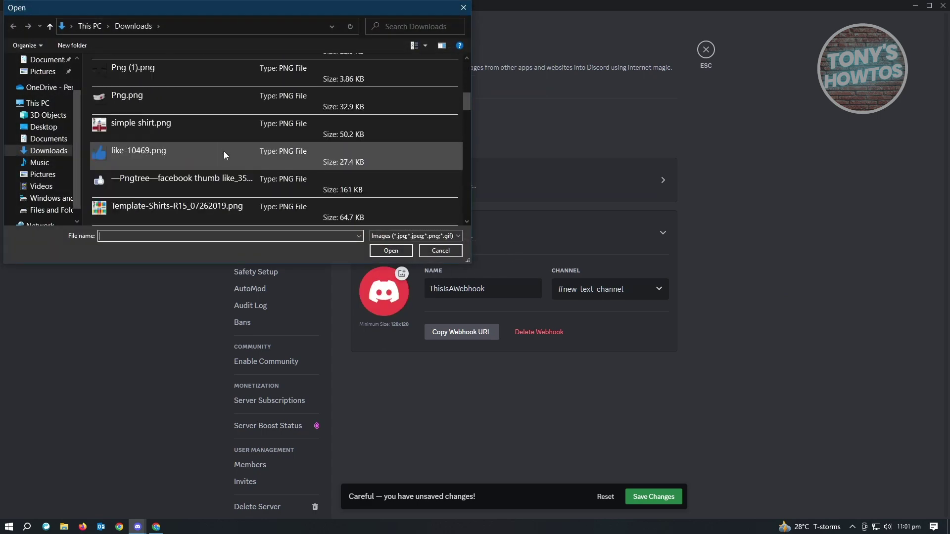
pyautogui.scroll(-10, 223, 152)
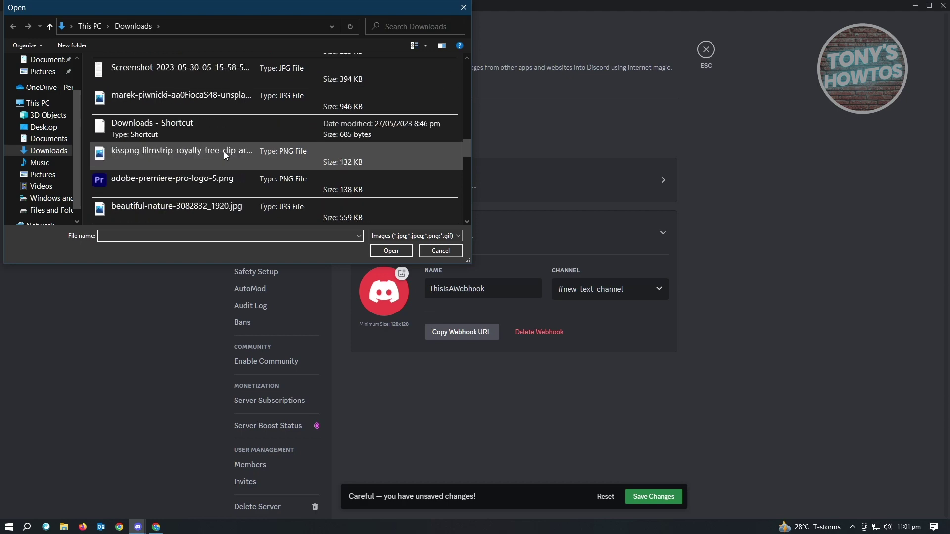
pyautogui.scroll(5, 222, 152)
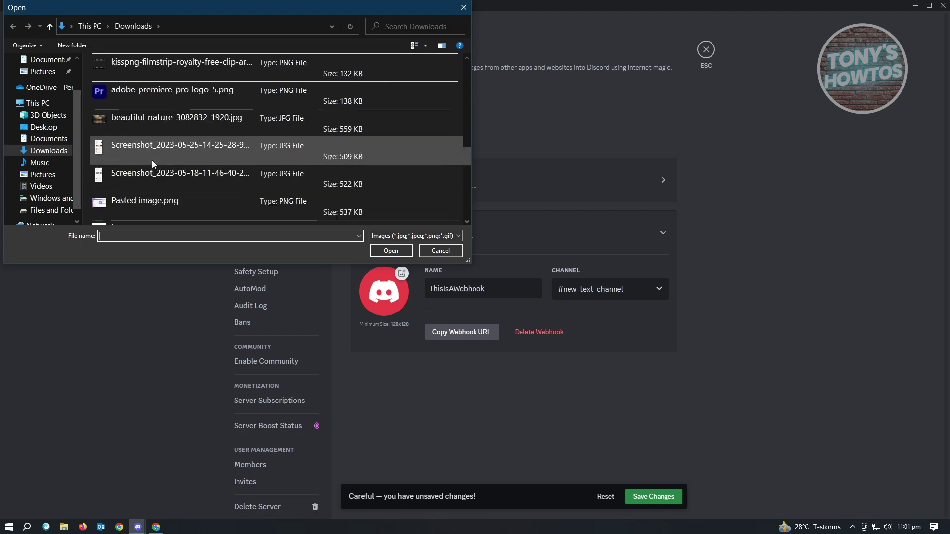
pyautogui.scroll(-2, 160, 155)
pyautogui.click(190, 150)
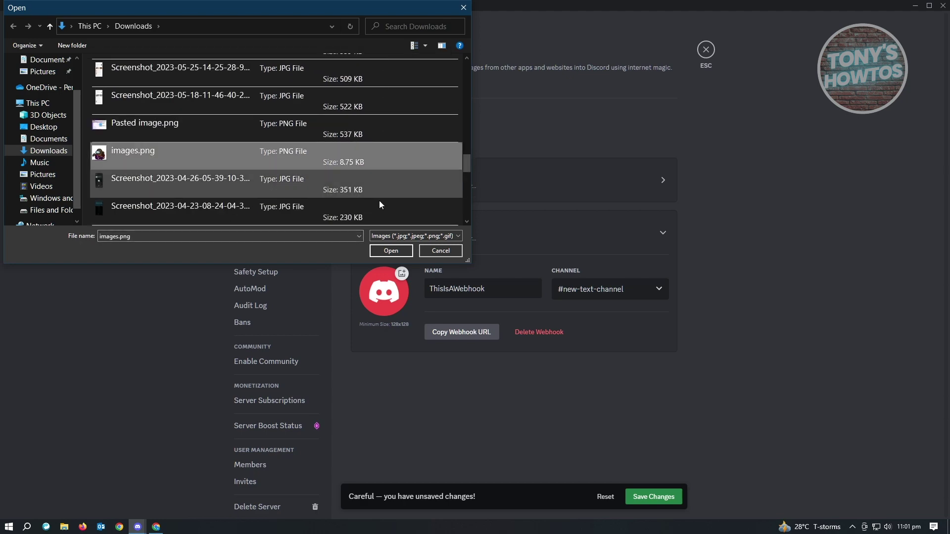
pyautogui.click(391, 251)
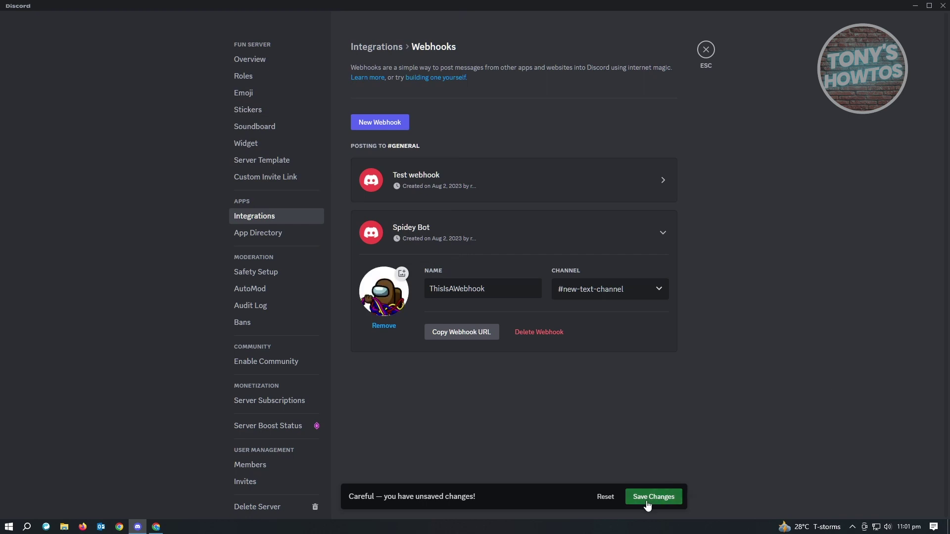
pyautogui.click(665, 498)
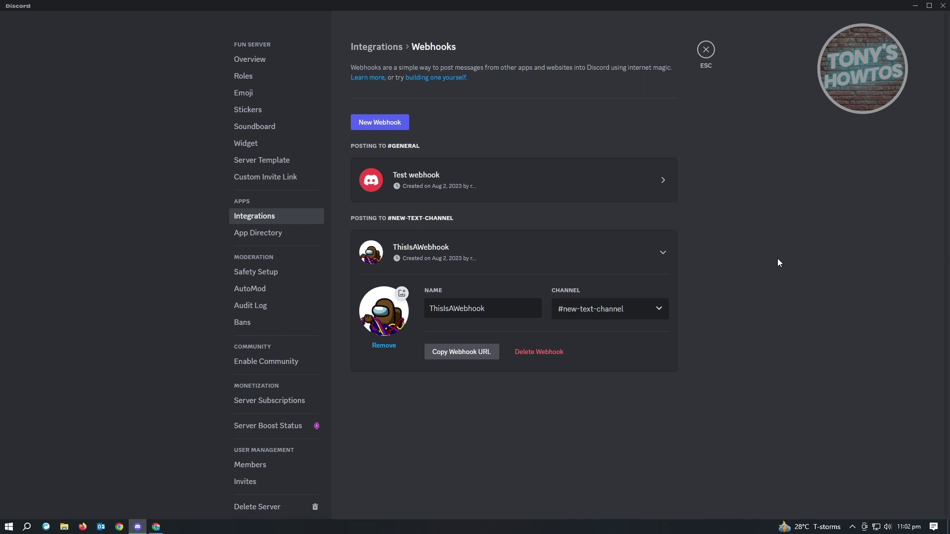
# Copy the webhook URL into Discohook in Chrome and enter HEP SUP as the first message's content
pyautogui.click(459, 354)
pyautogui.click(156, 527)
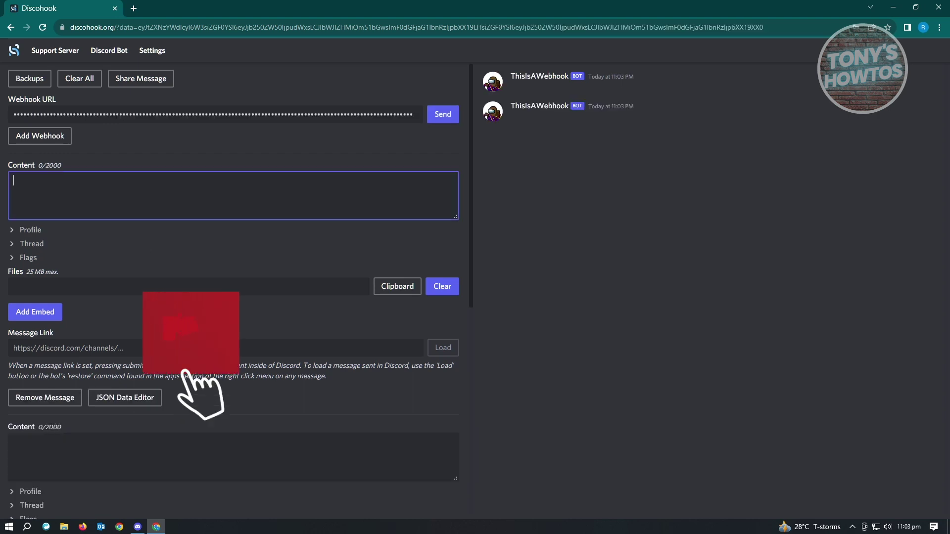
pyautogui.write('HEP SUP')
# Remove the empty second message from the draft and send the HEP SUP message through the webhook
pyautogui.click(99, 446)
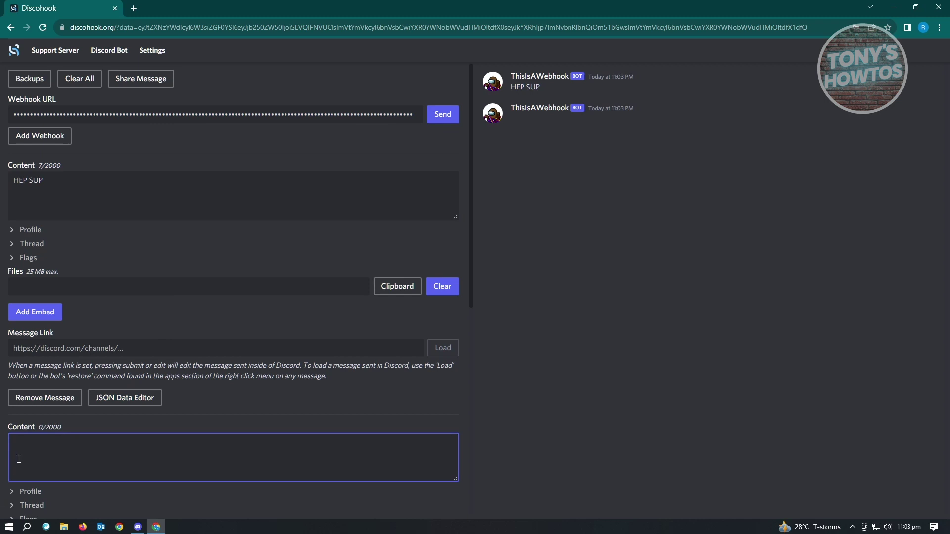
pyautogui.scroll(-3, 238, 422)
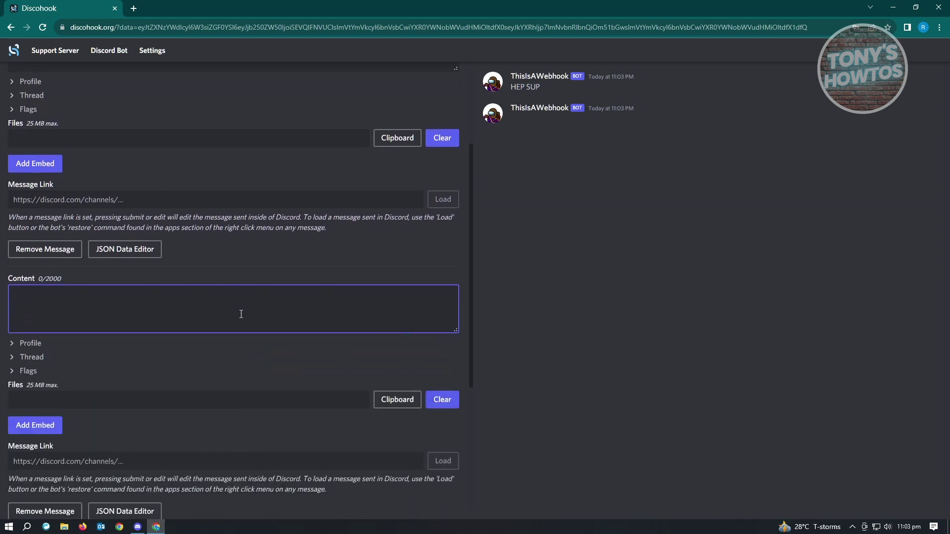
pyautogui.scroll(-3, 240, 314)
pyautogui.scroll(3, 322, 352)
pyautogui.scroll(-2, 295, 372)
pyautogui.click(54, 417)
pyautogui.click(52, 414)
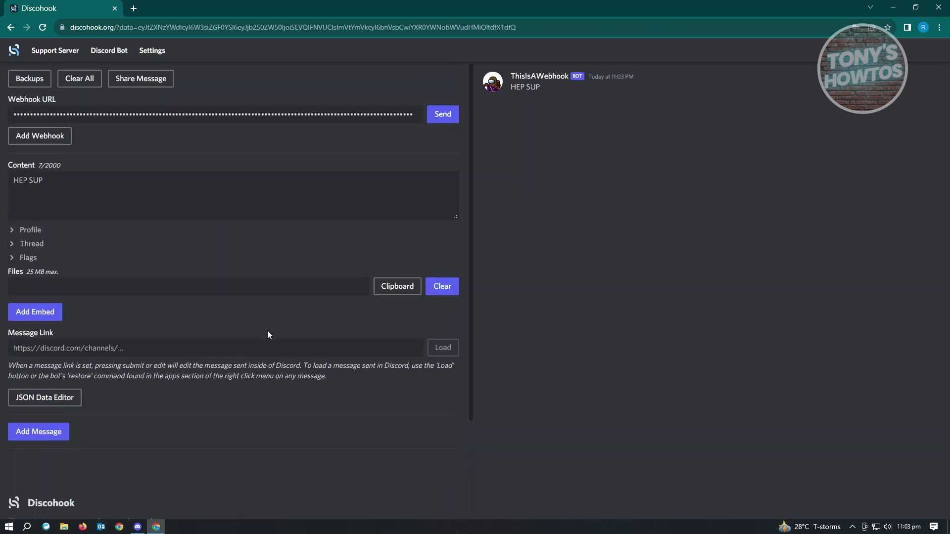
pyautogui.click(106, 193)
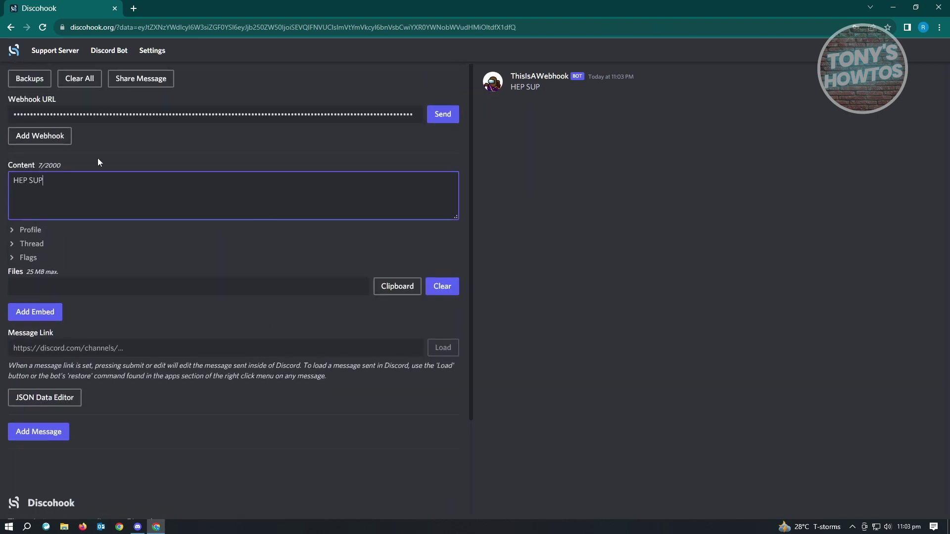
pyautogui.click(443, 116)
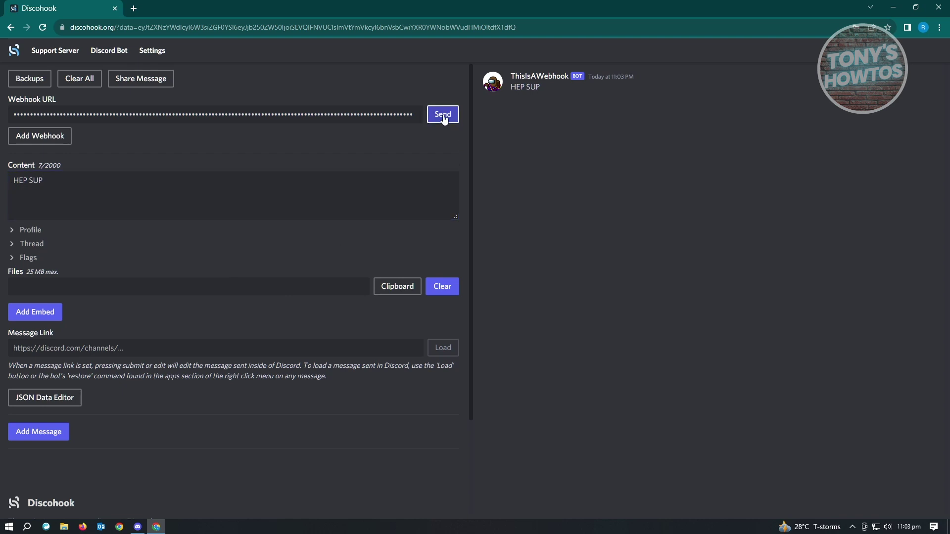
# Switch to Discord, leave the server settings and check the webhook's messages in new-text-channel
pyautogui.click(142, 530)
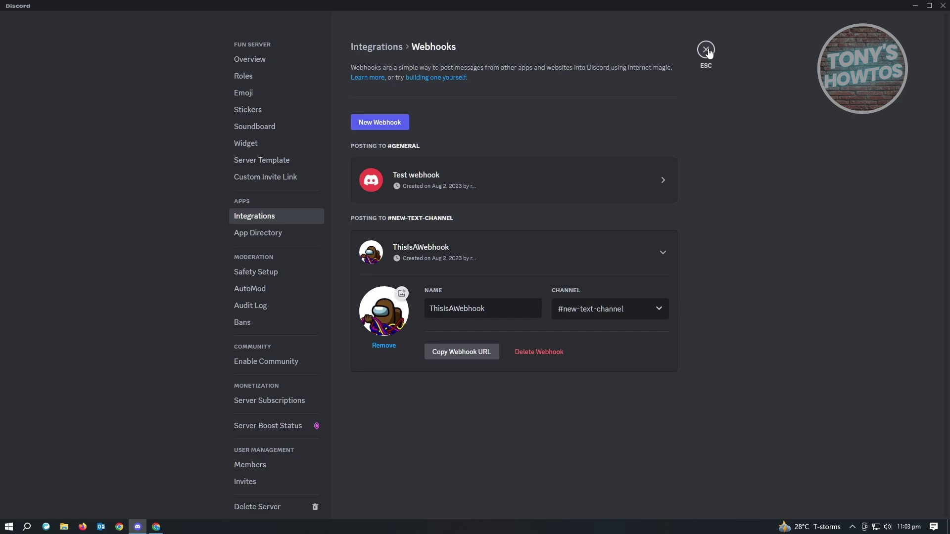
pyautogui.click(710, 51)
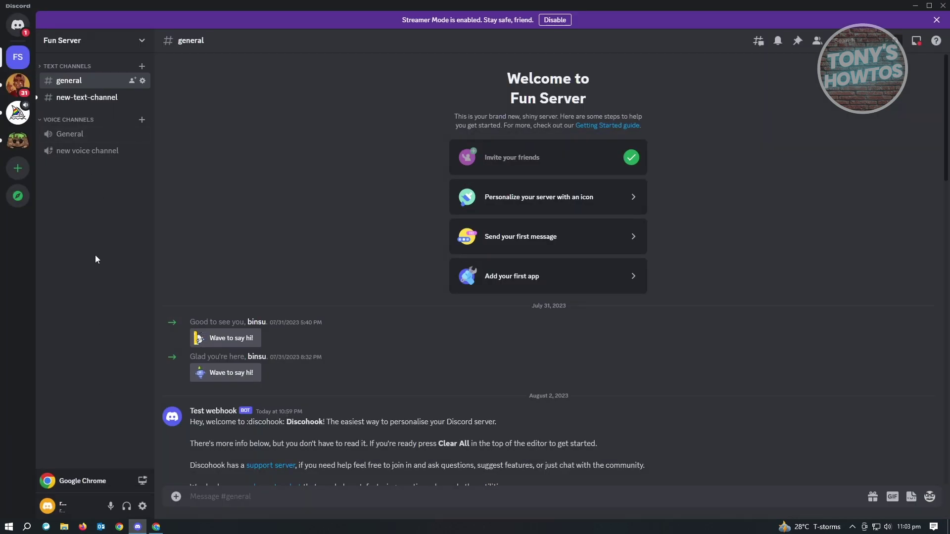
pyautogui.click(79, 96)
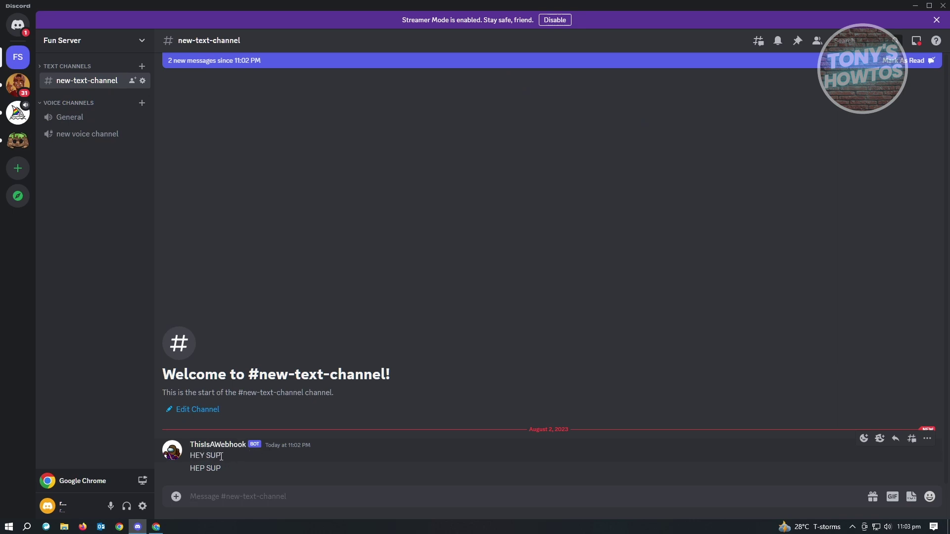
pyautogui.moveTo(221, 456); pyautogui.dragTo(187, 473)
# Send the replacement message HI from Discohook in Chrome and check its delivery in Discord's new-text-channel
pyautogui.click(156, 527)
pyautogui.click(78, 197)
pyautogui.hotkey('ctrl', 'a')
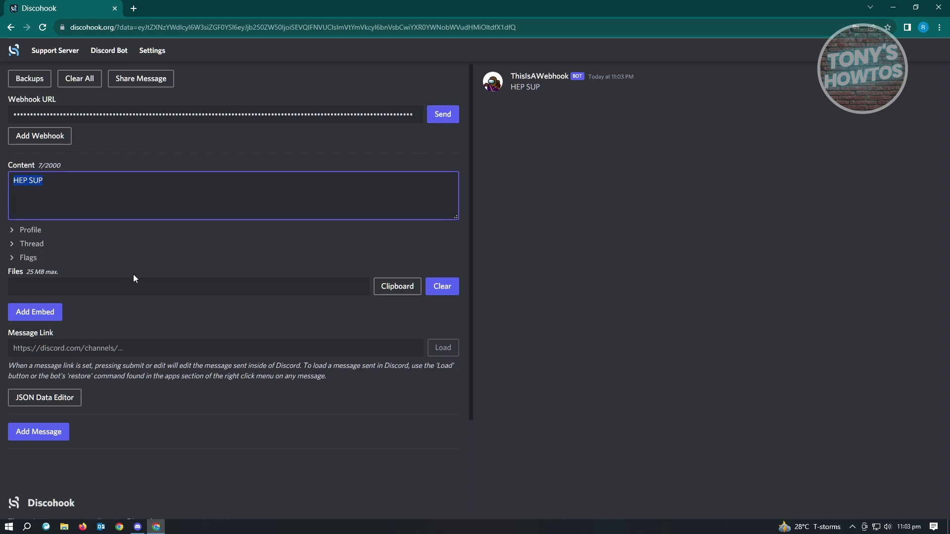
pyautogui.write('HI')
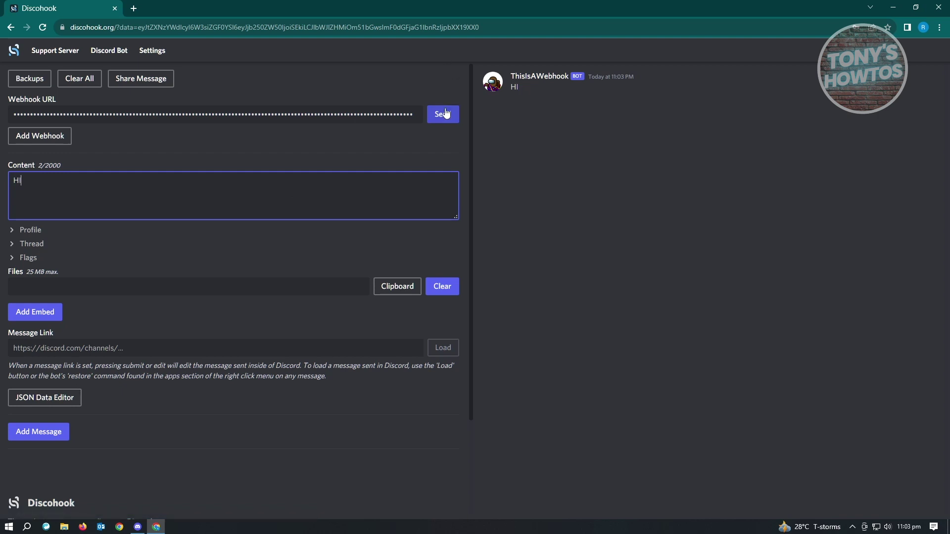
pyautogui.click(445, 113)
pyautogui.click(137, 527)
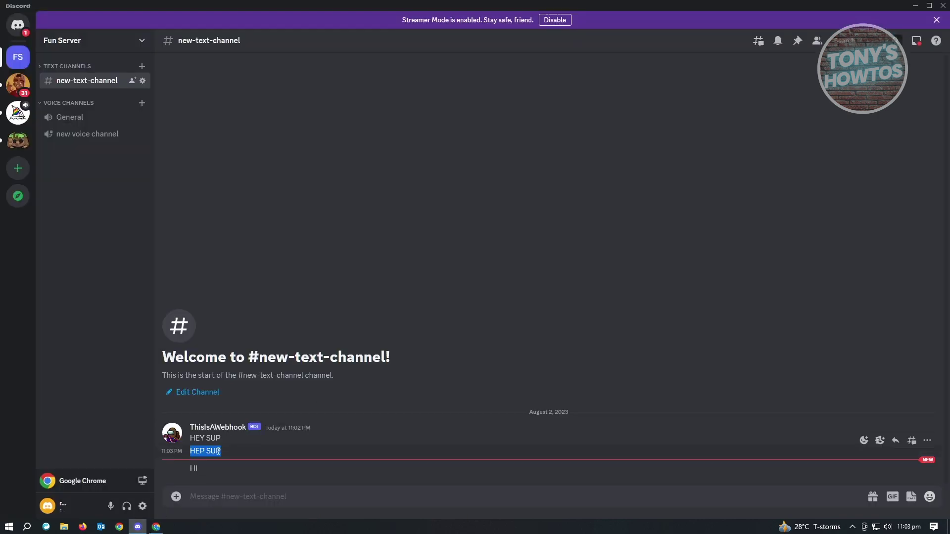
pyautogui.doubleClick(205, 469)
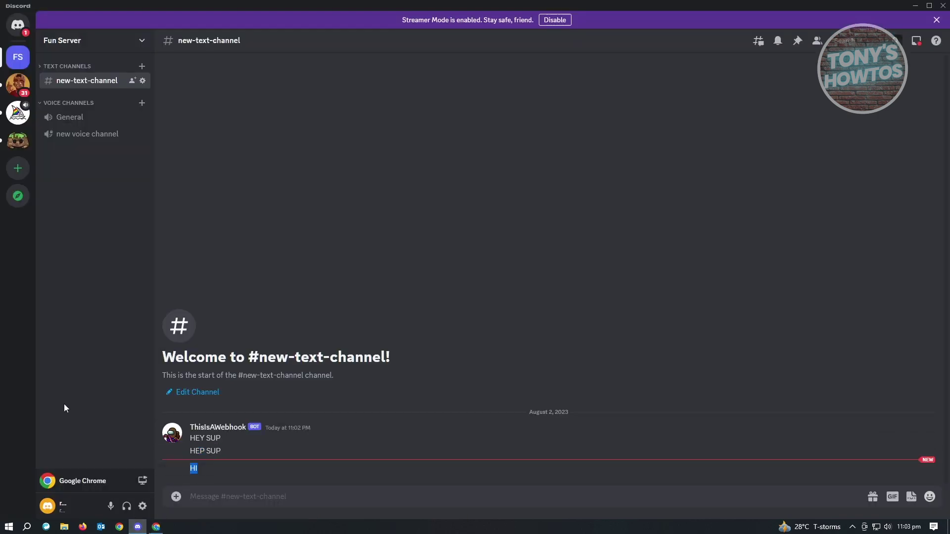